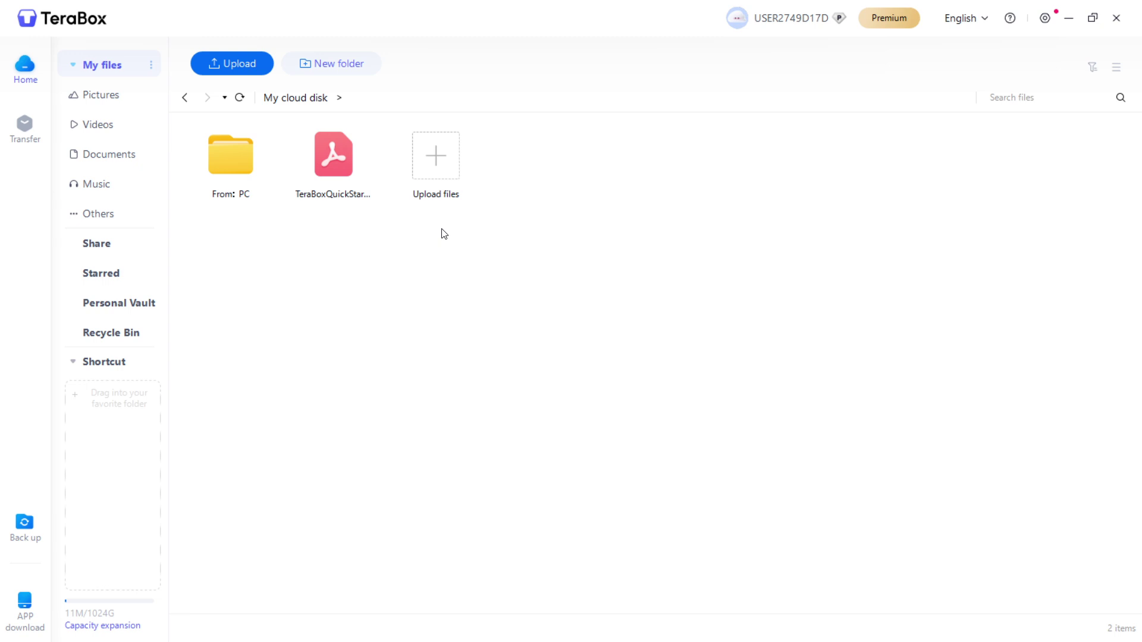
Upload Background InstantHowTo.png from the Documents folder to the TeraBox cloud disk
left_click_drag(668, 318, 524, 331)
left_click(444, 162)
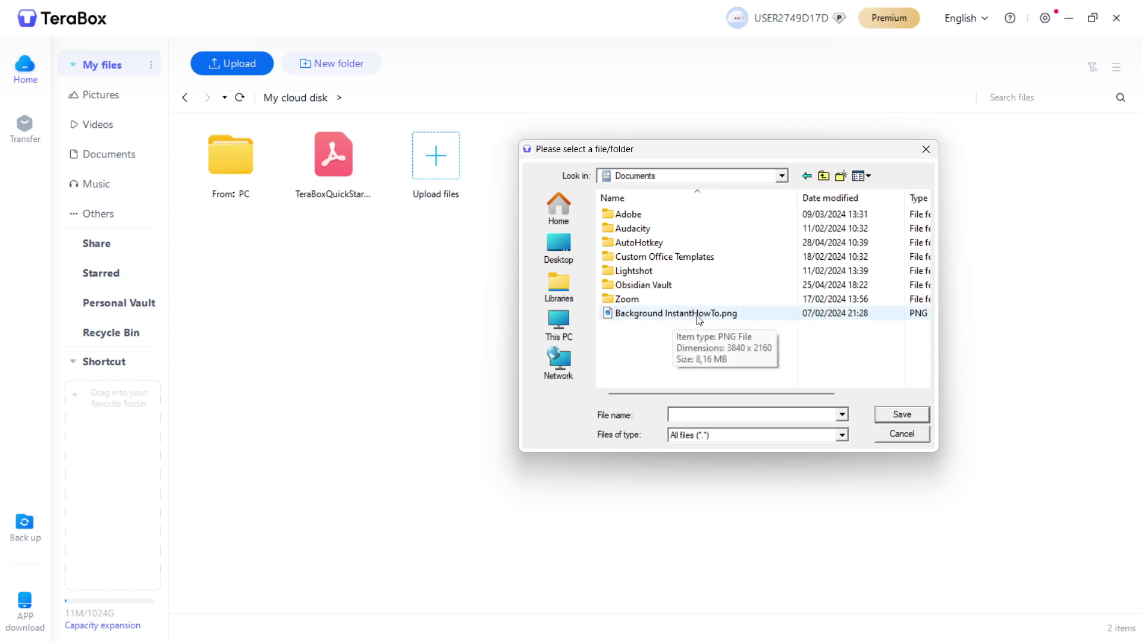
left_click(699, 316)
left_click(898, 416)
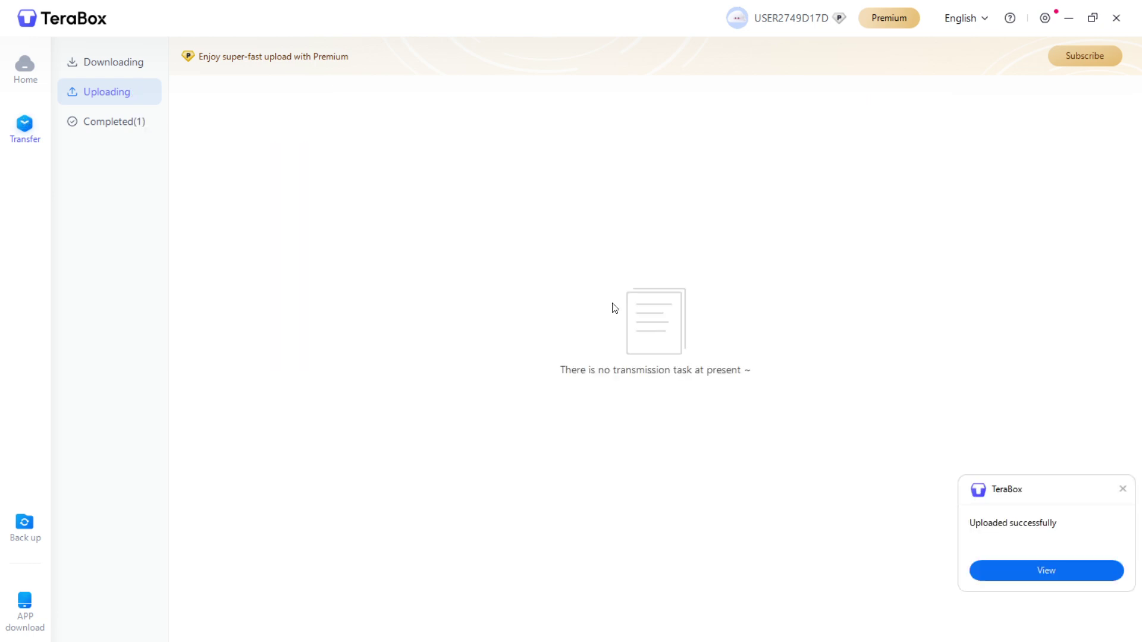
Dismiss the upload success notice and return to the cloud disk file list
left_click(1123, 489)
left_click(25, 66)
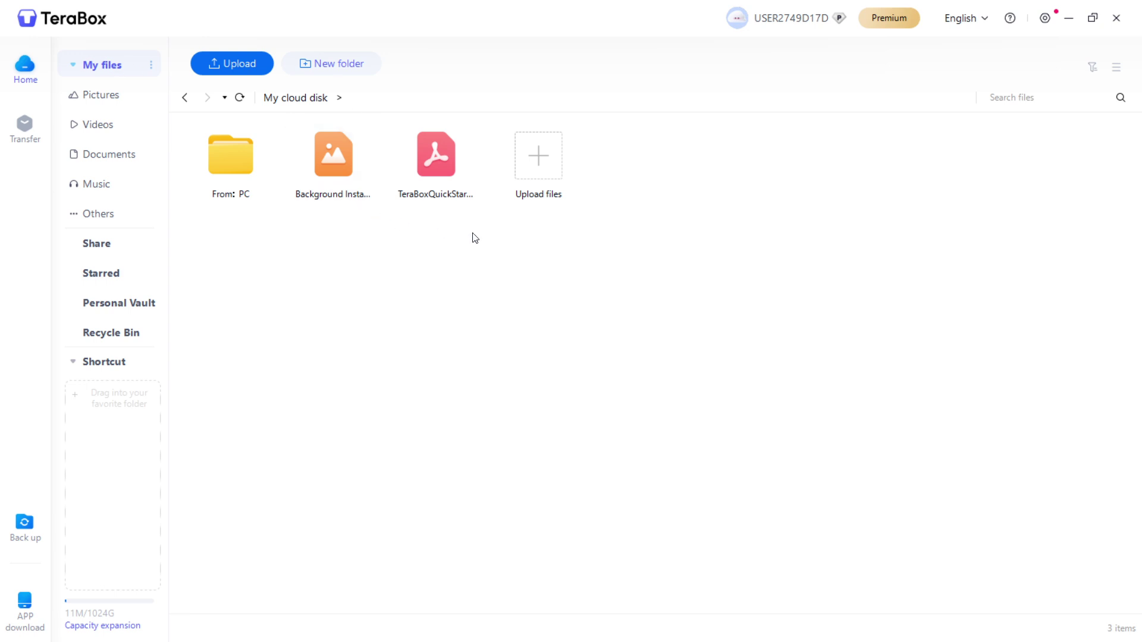
left_click(360, 199)
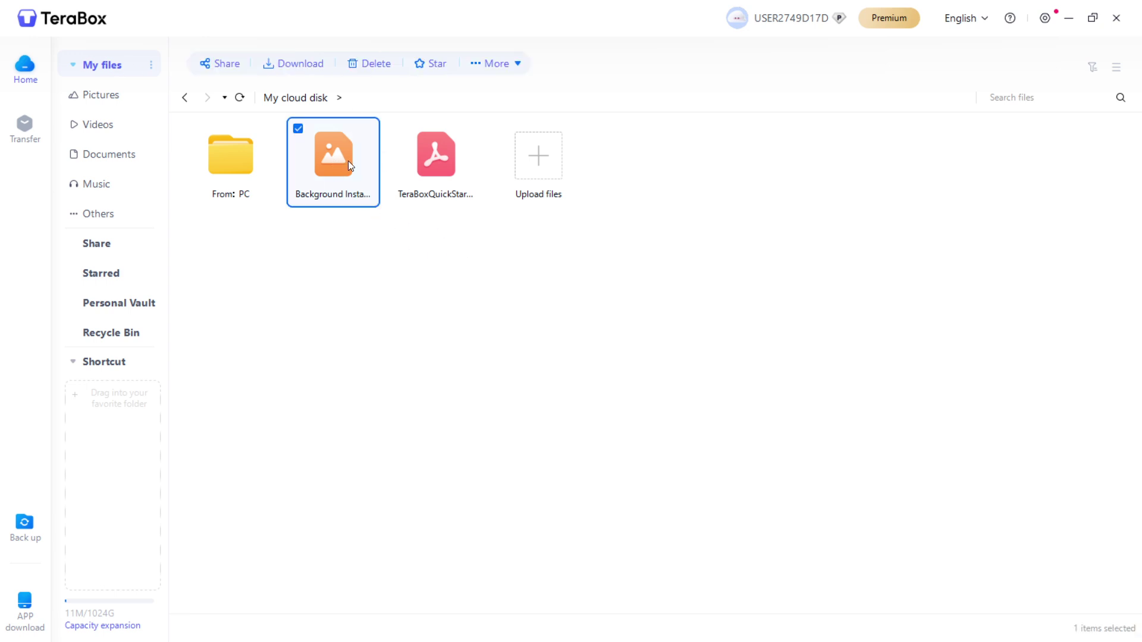
left_click(384, 357)
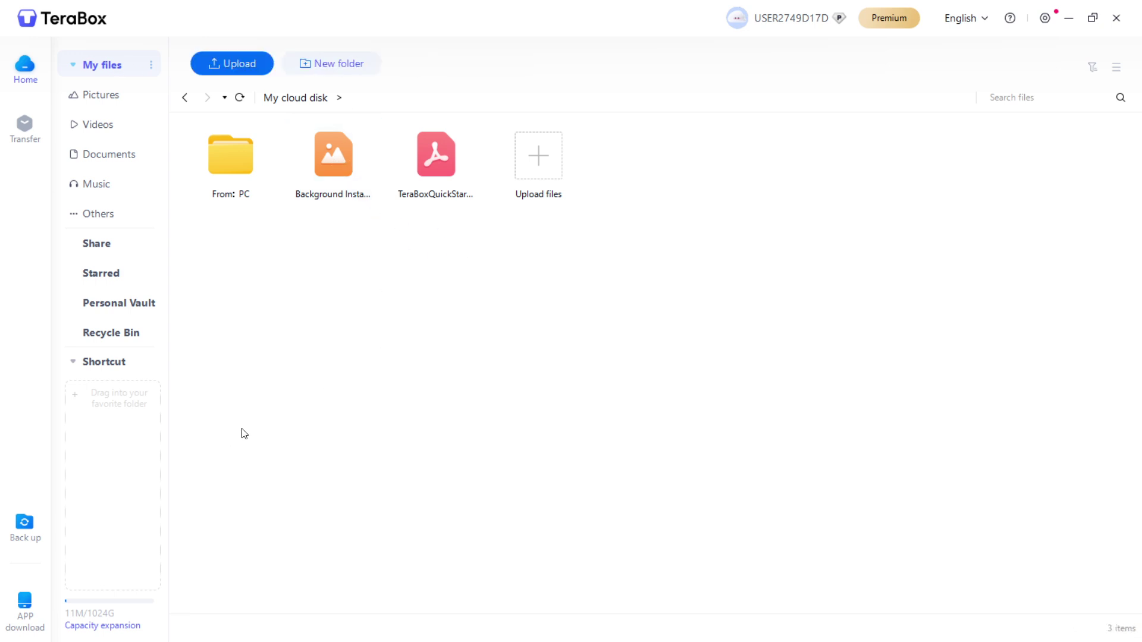
Preview Background InstantHowTo.png in the image viewer, then close it
double_click(338, 162)
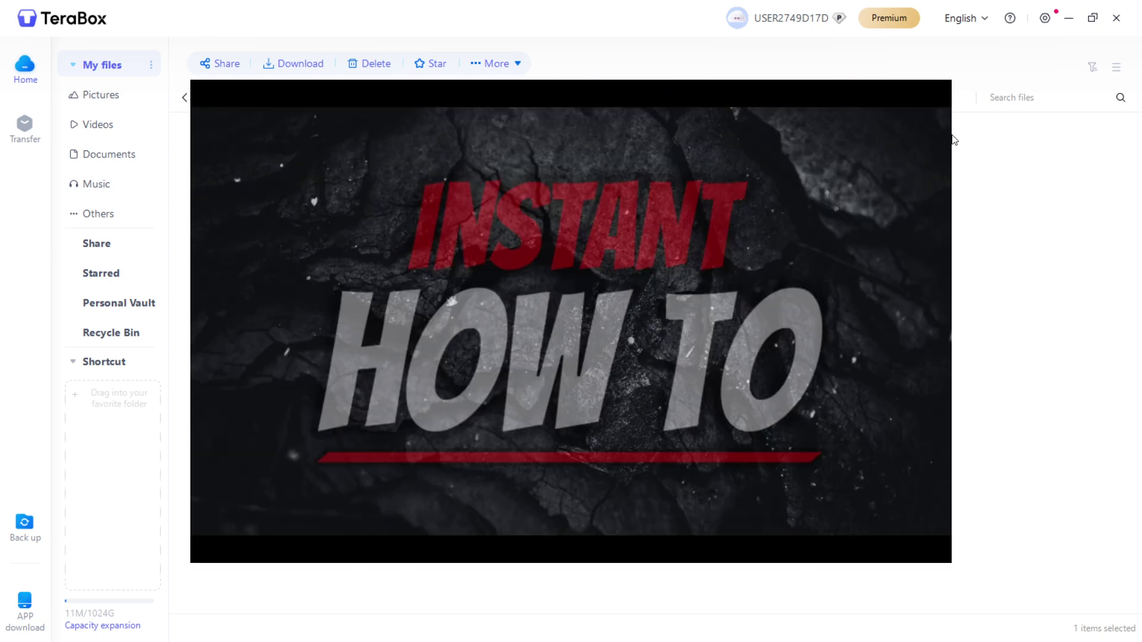
mouse_move(927, 101)
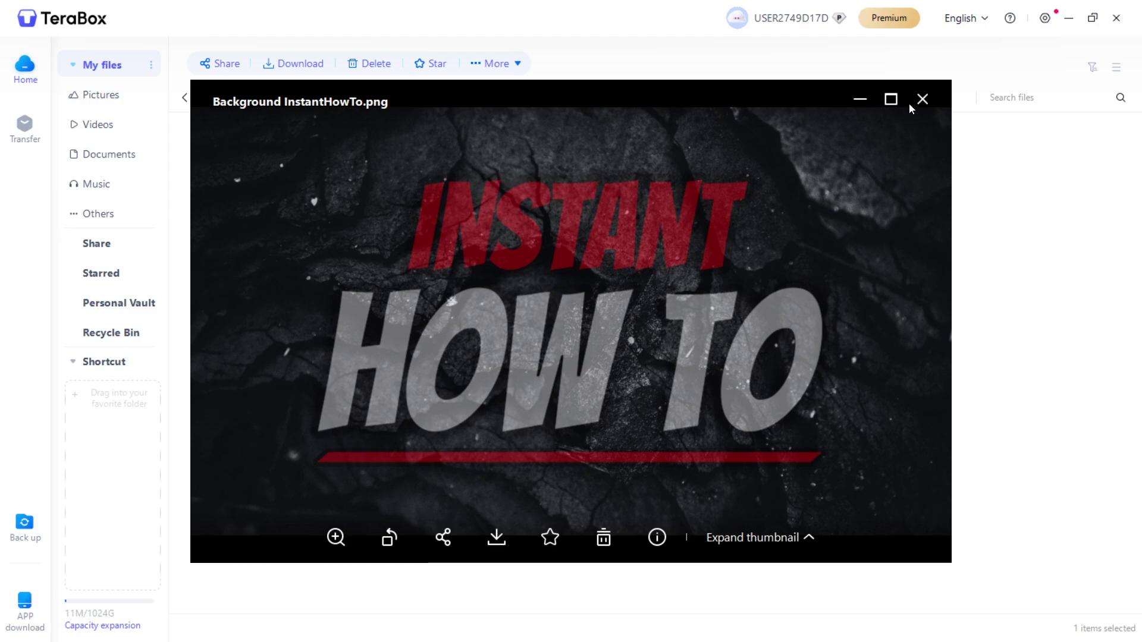
left_click(922, 100)
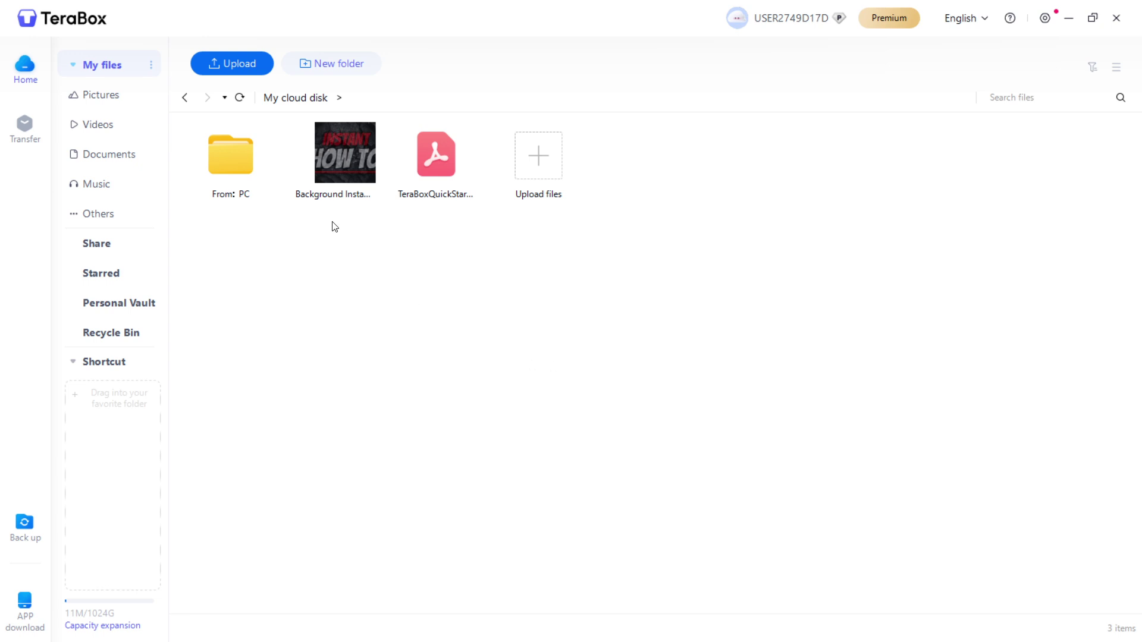
left_click(324, 152)
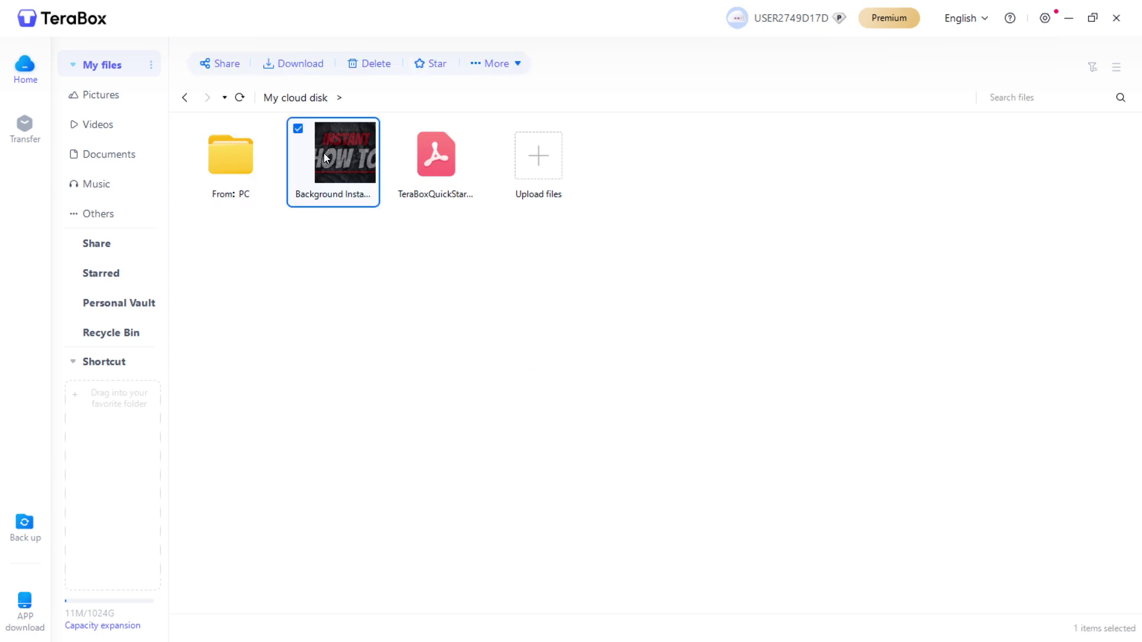
left_click(444, 149)
left_click(345, 165)
left_click(400, 129)
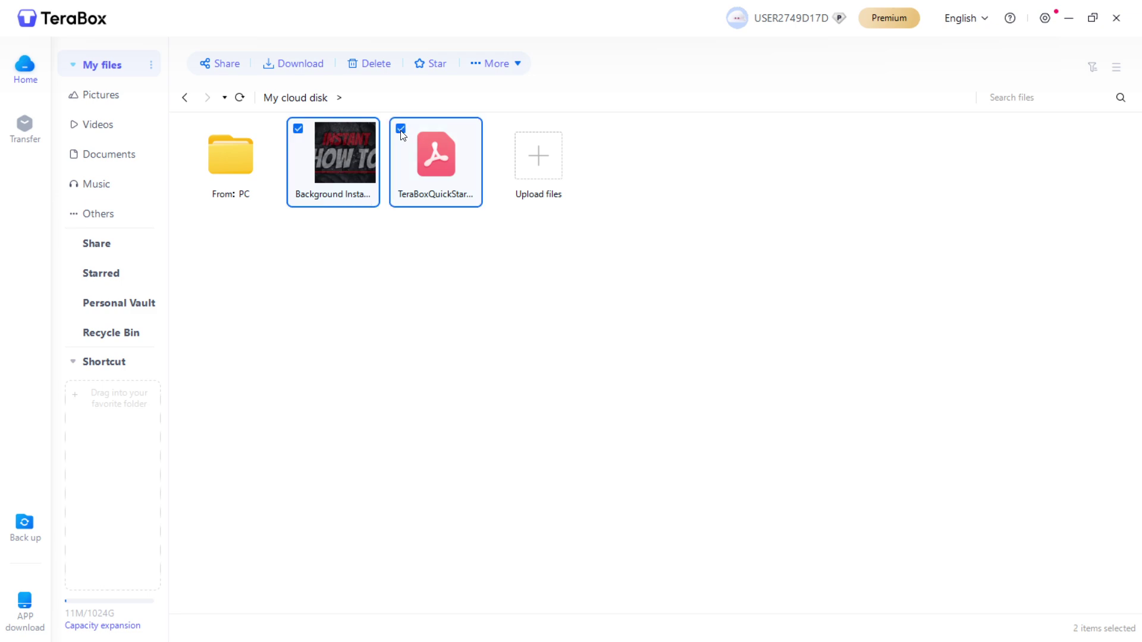
left_click(401, 129)
left_click(195, 129)
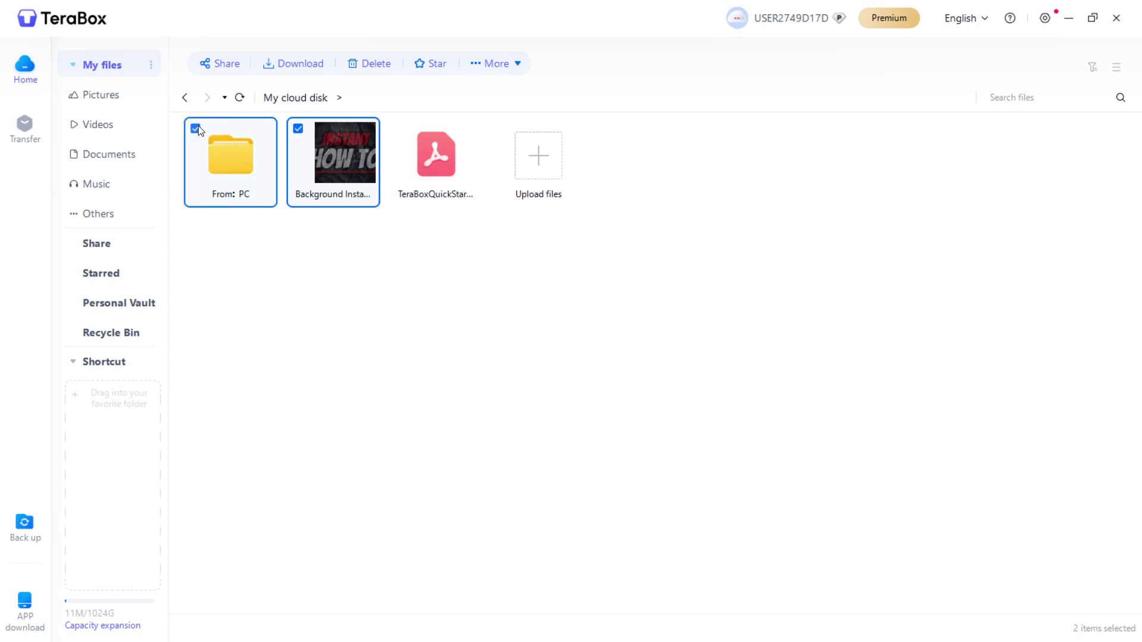
left_click(402, 130)
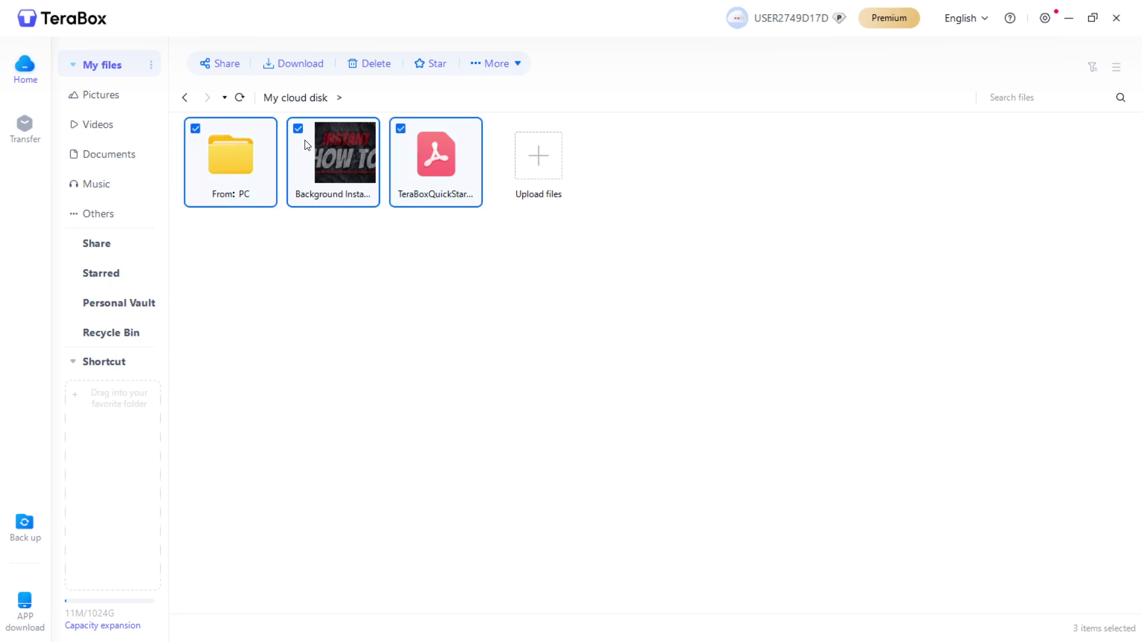
left_click(400, 128)
left_click(359, 315)
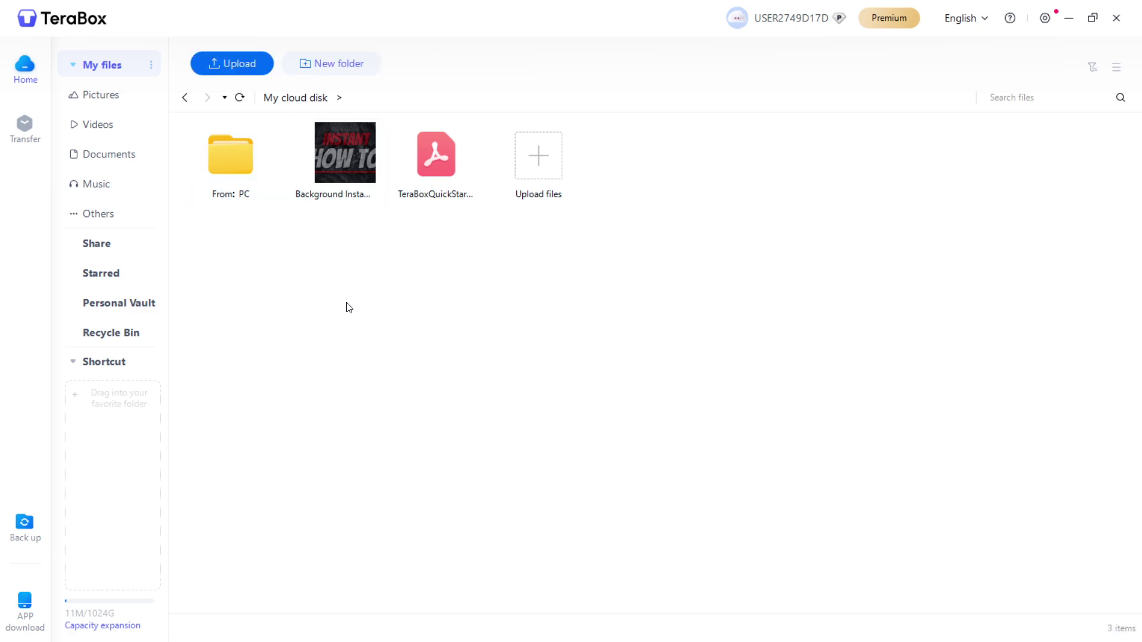
left_click(341, 163)
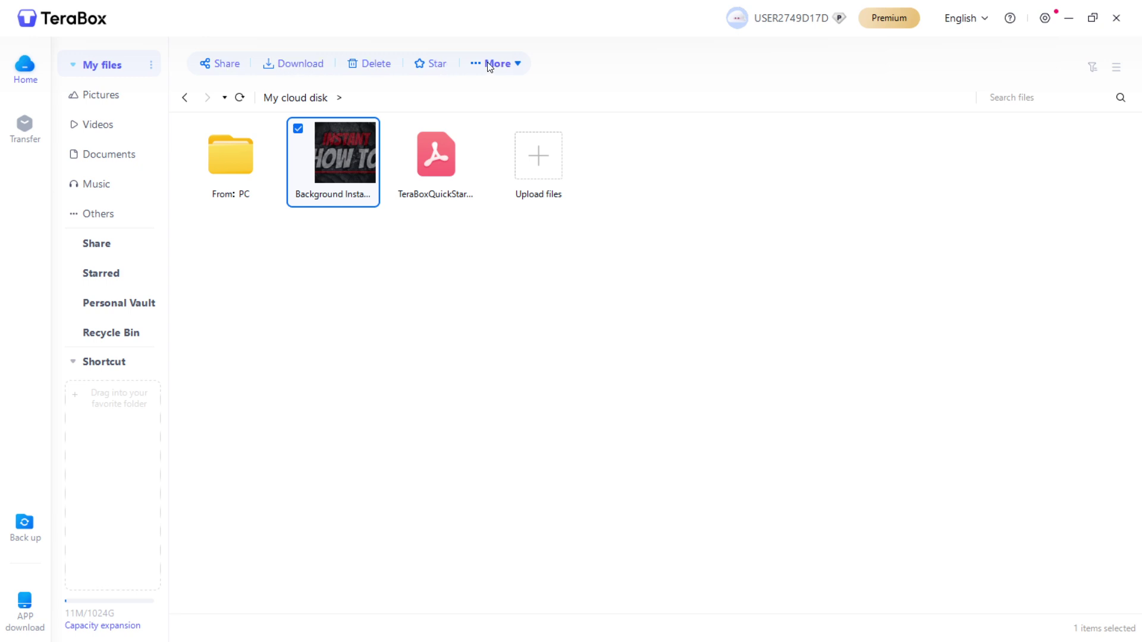
left_click(505, 64)
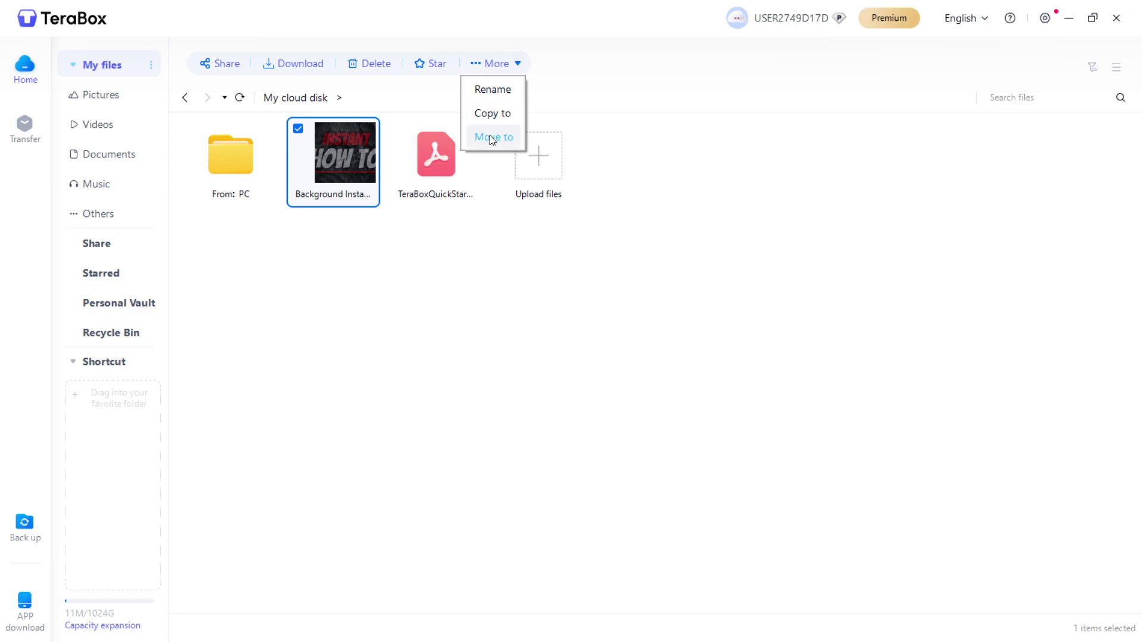
left_click(485, 316)
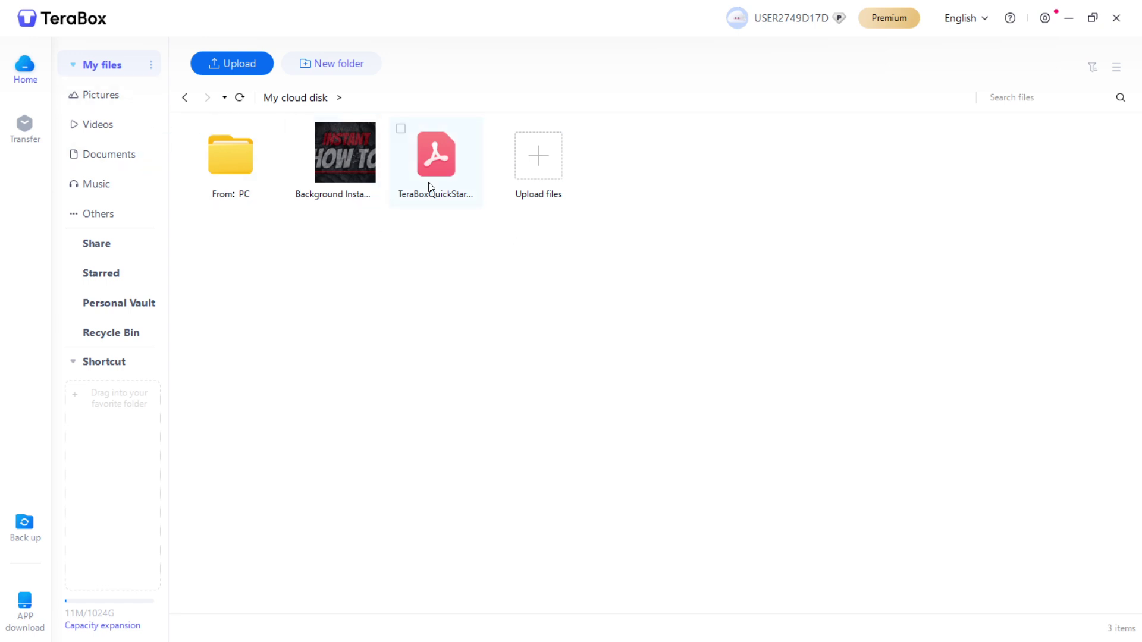
Browse the Pictures, Videos, Documents, Music and Other categories, then return to all files
left_click(106, 93)
left_click(109, 128)
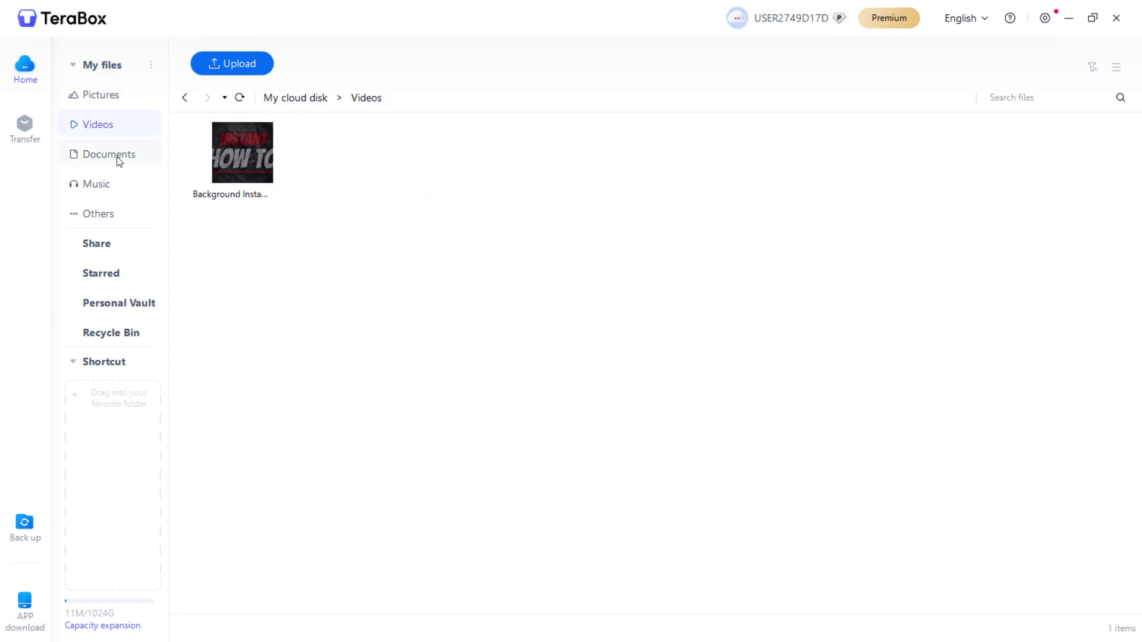
left_click(117, 157)
left_click(118, 185)
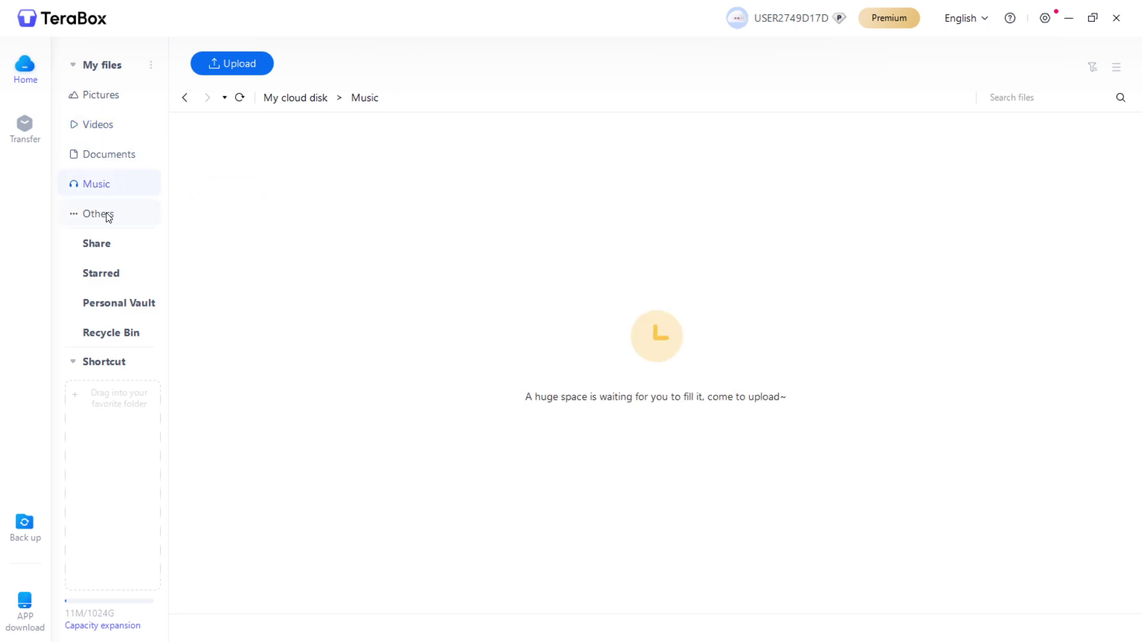
left_click(110, 214)
left_click(111, 74)
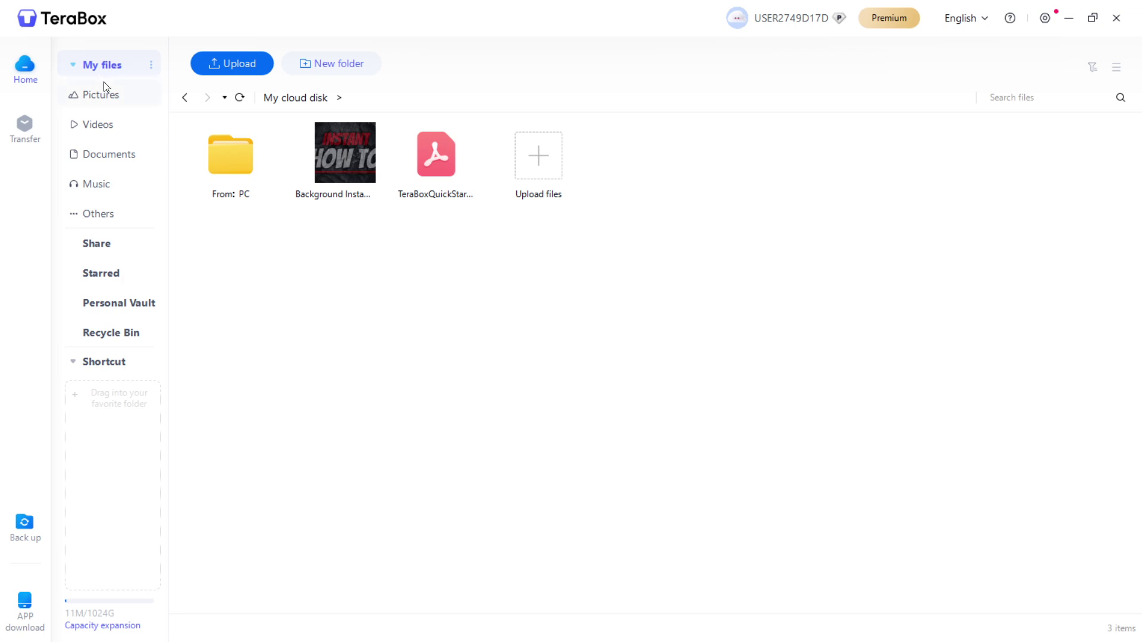
Visit the Share, Starred and Personal Vault pages, ending on the Recycle Bin
left_click(121, 249)
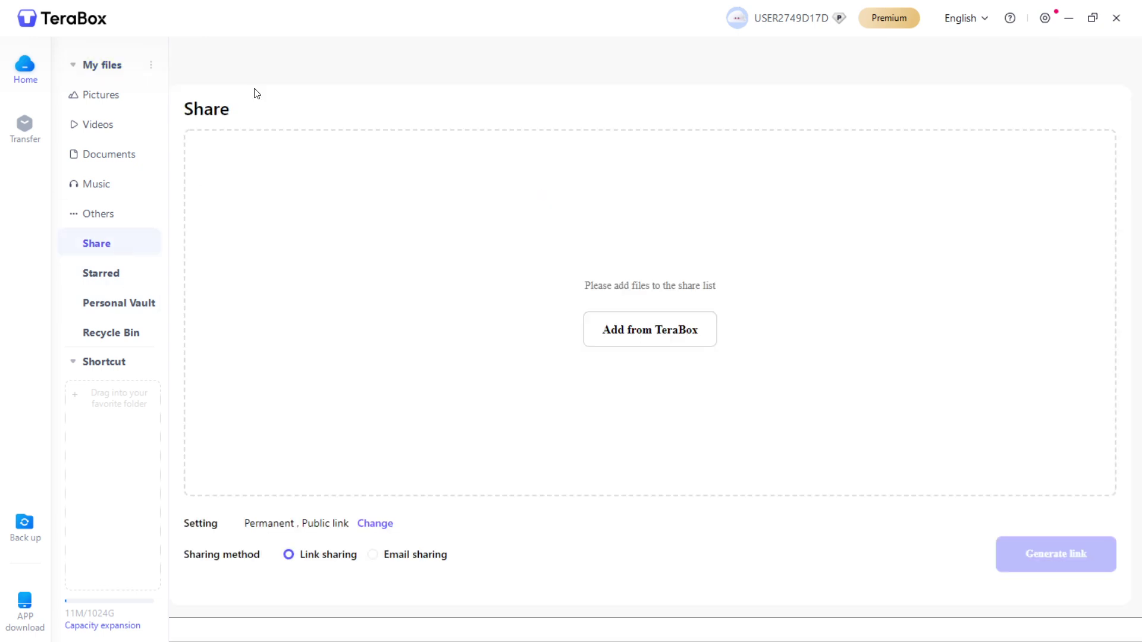
left_click(108, 275)
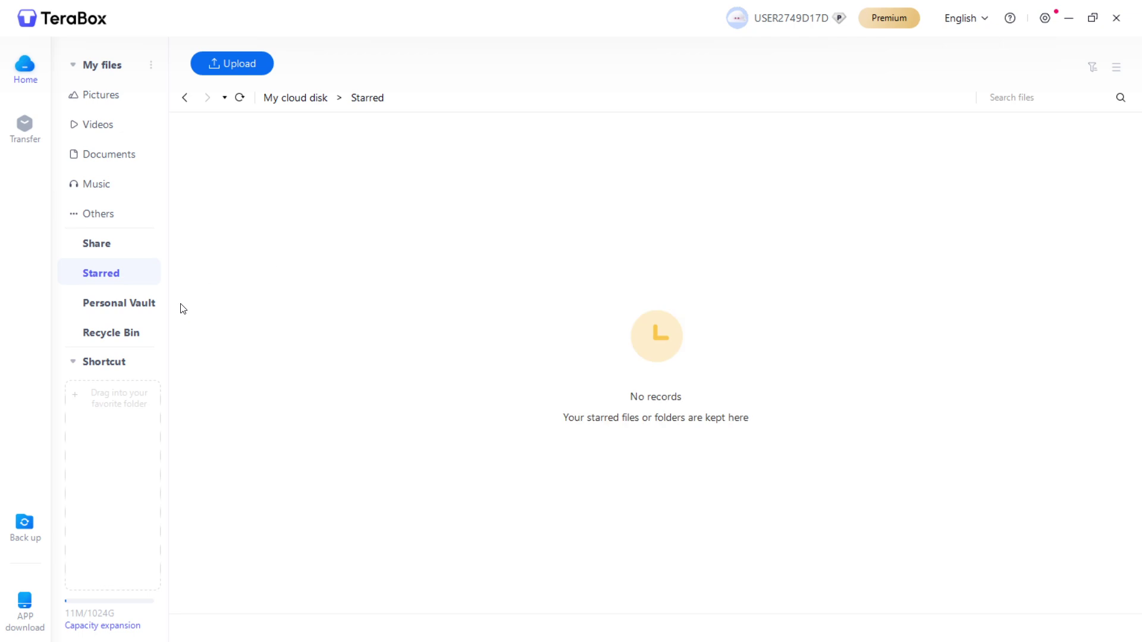
left_click(127, 313)
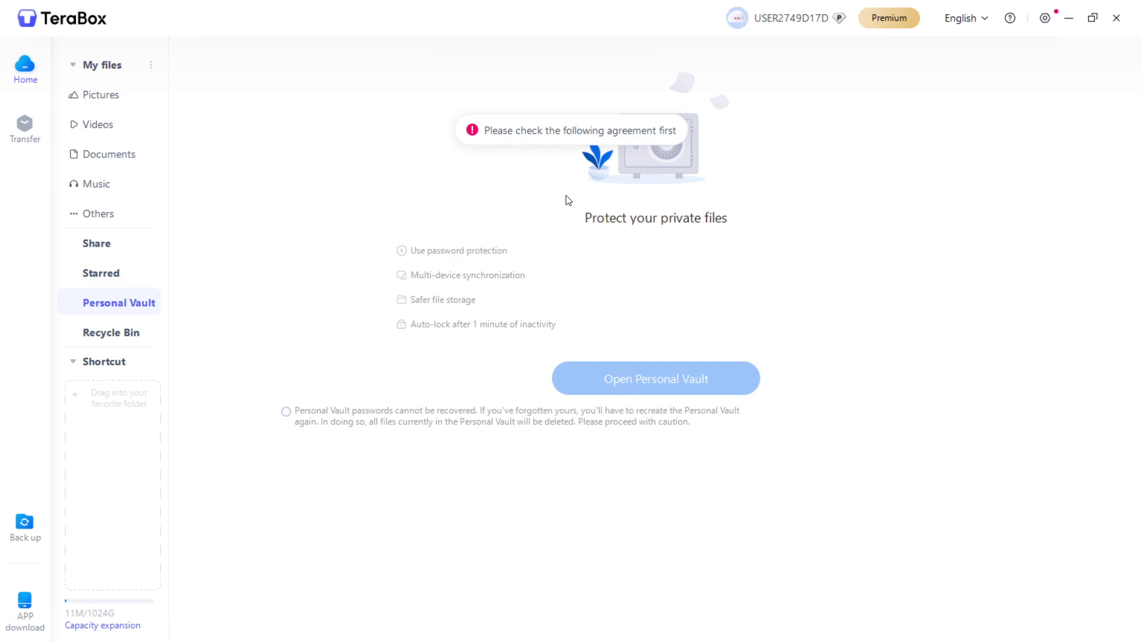
left_click(124, 337)
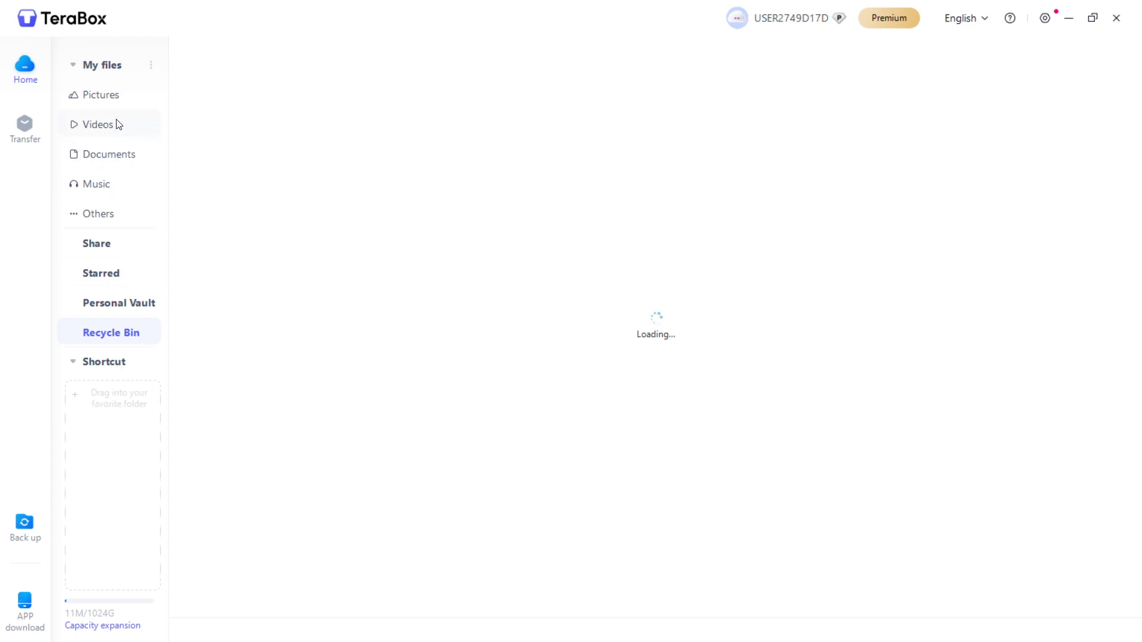
Open From: PC and its Downloads folder of SteamSetup files, then go back to From: PC
left_click(115, 100)
left_click(113, 59)
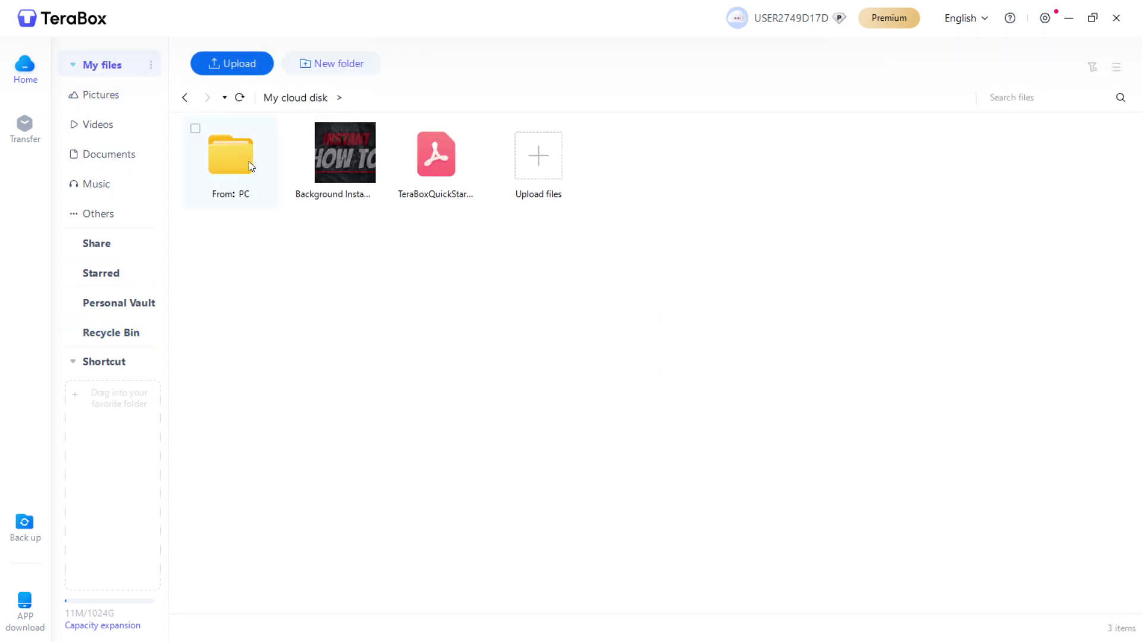
left_click(242, 179)
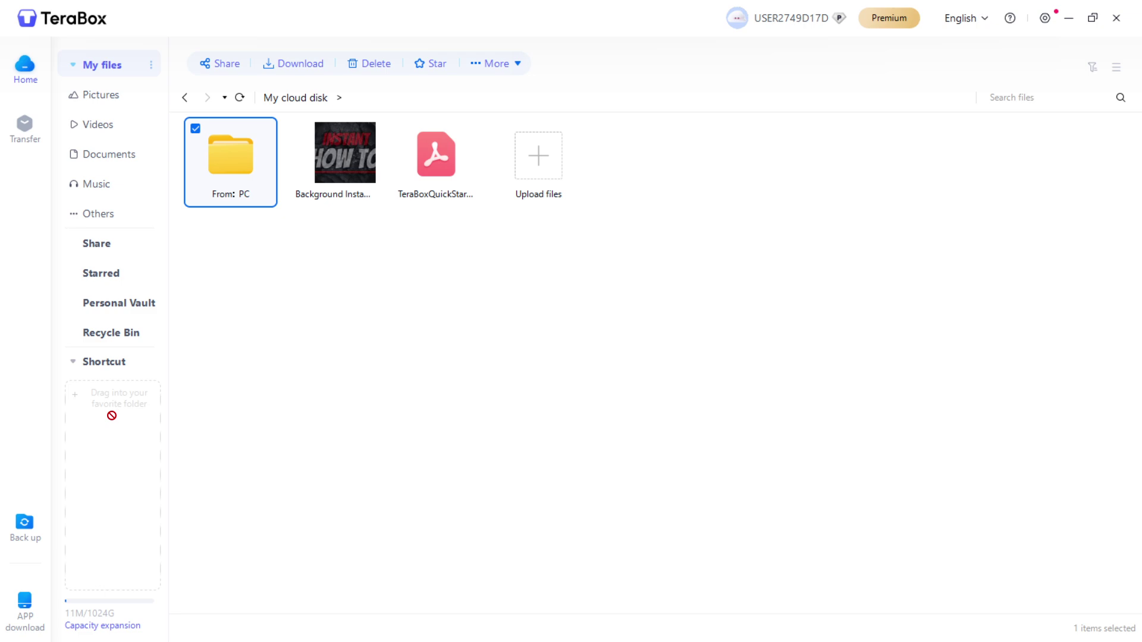
left_click_drag(315, 181, 105, 433)
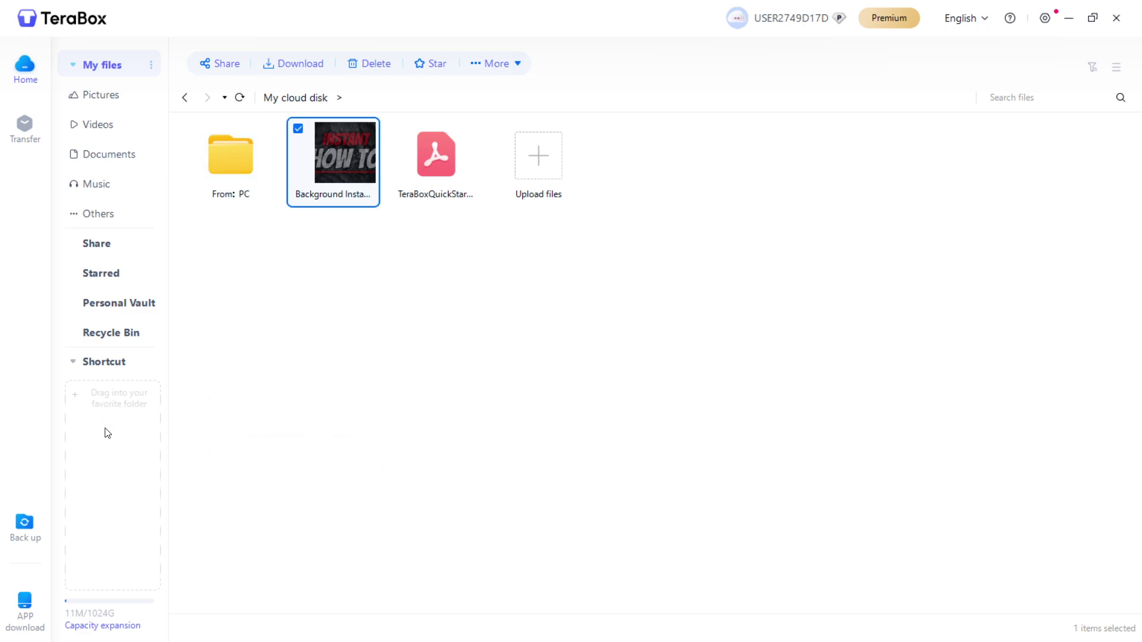
double_click(230, 169)
double_click(231, 171)
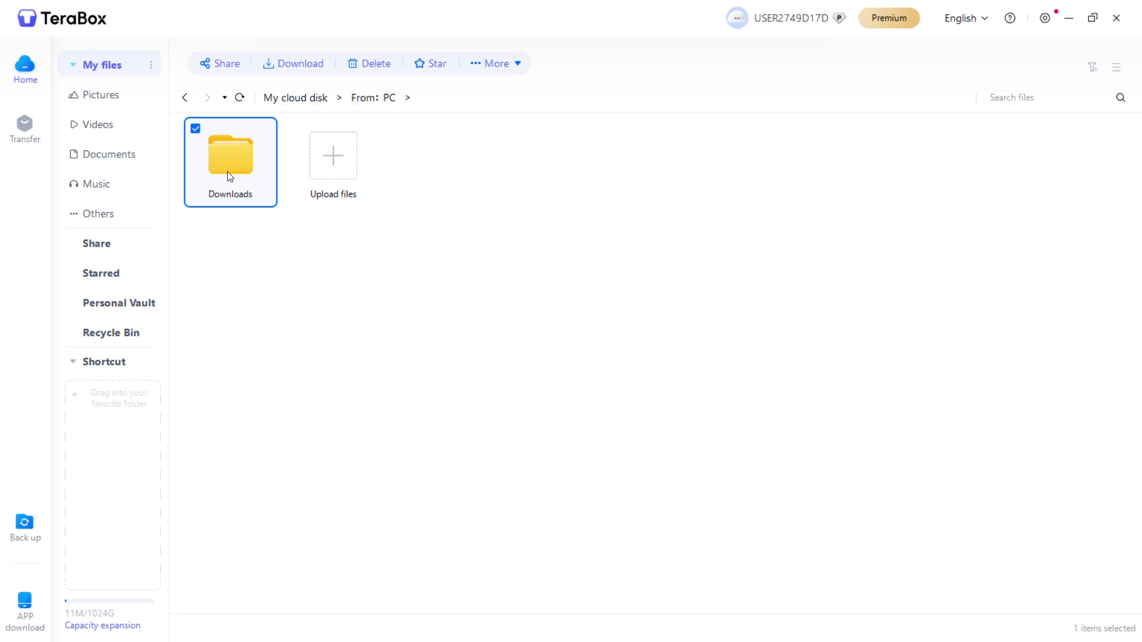
left_click(184, 97)
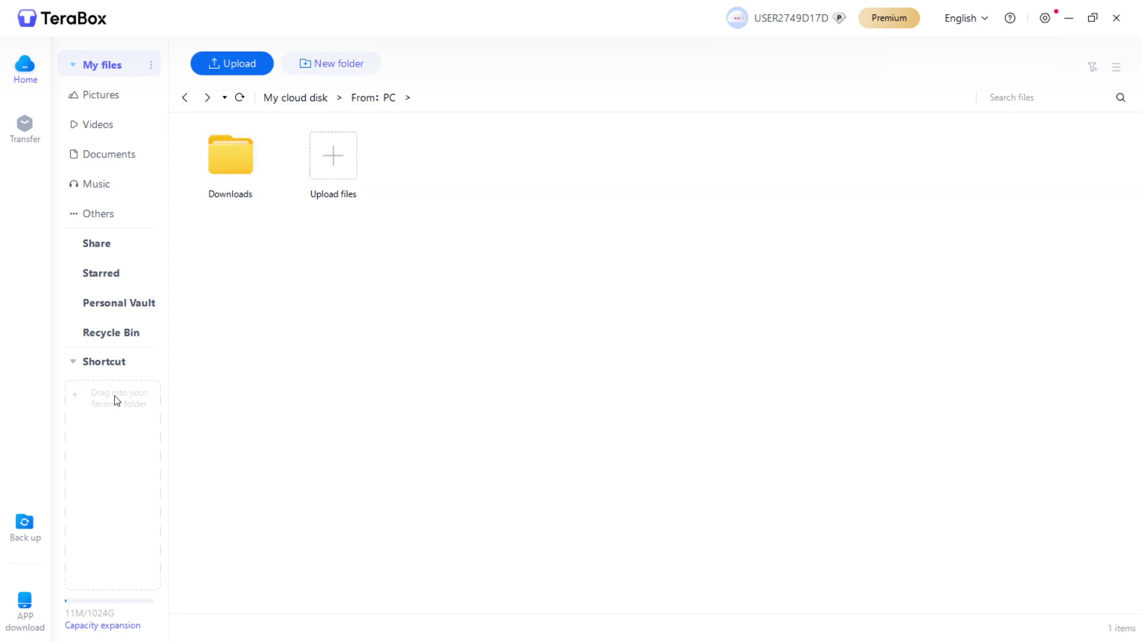
left_click_drag(241, 185, 257, 331)
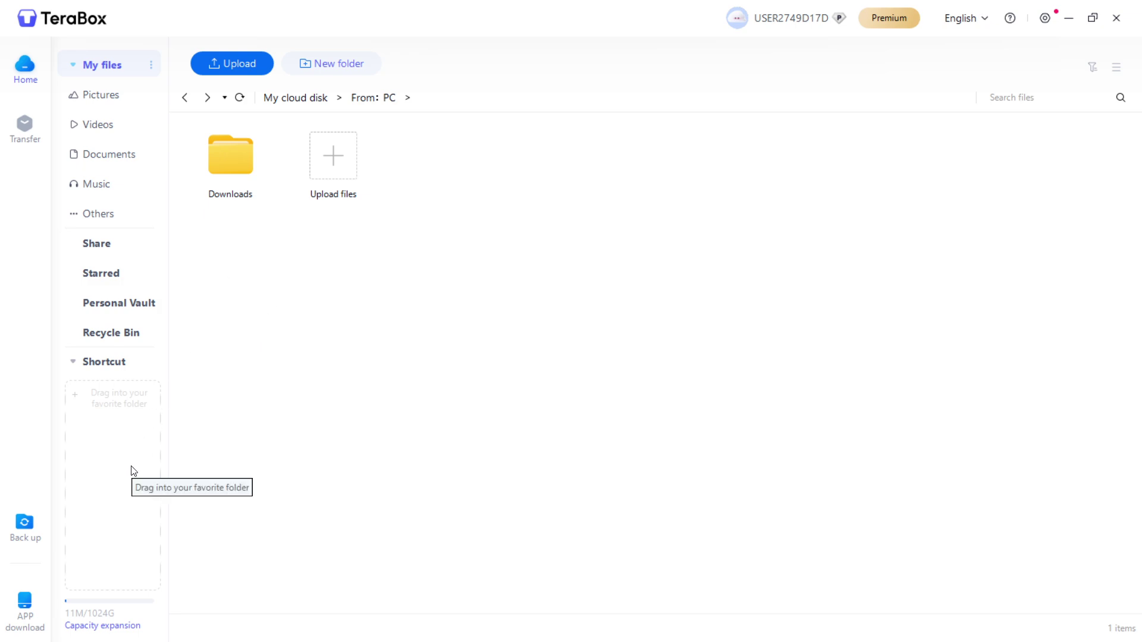
Enable folder backup with the computer's Downloads folder chosen as the backup folder
left_click(21, 527)
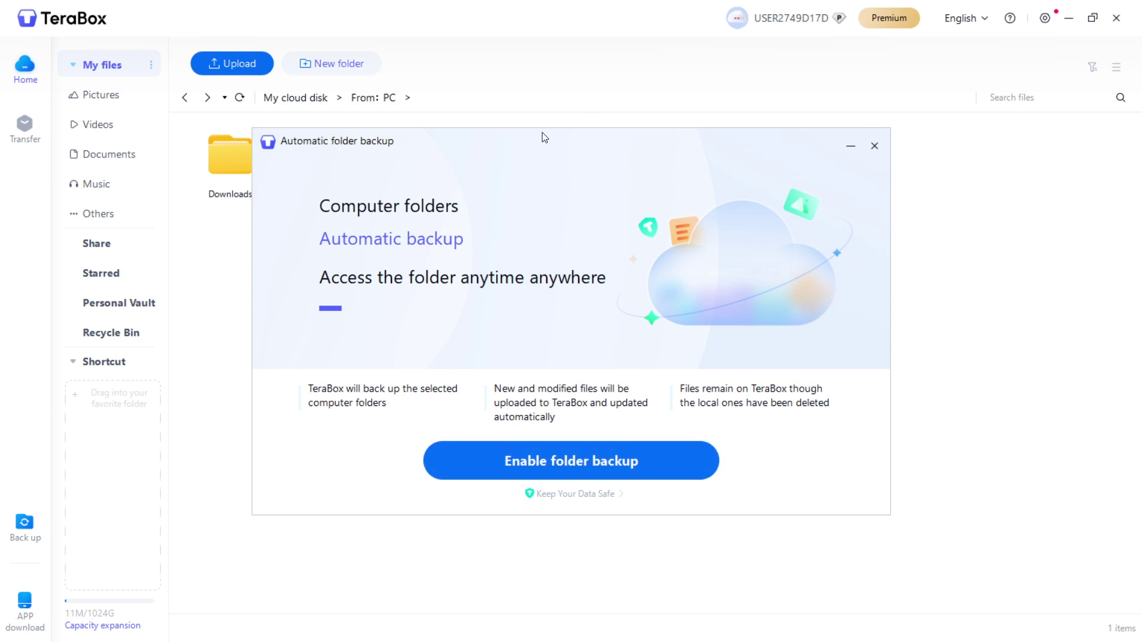
left_click_drag(541, 135, 564, 143)
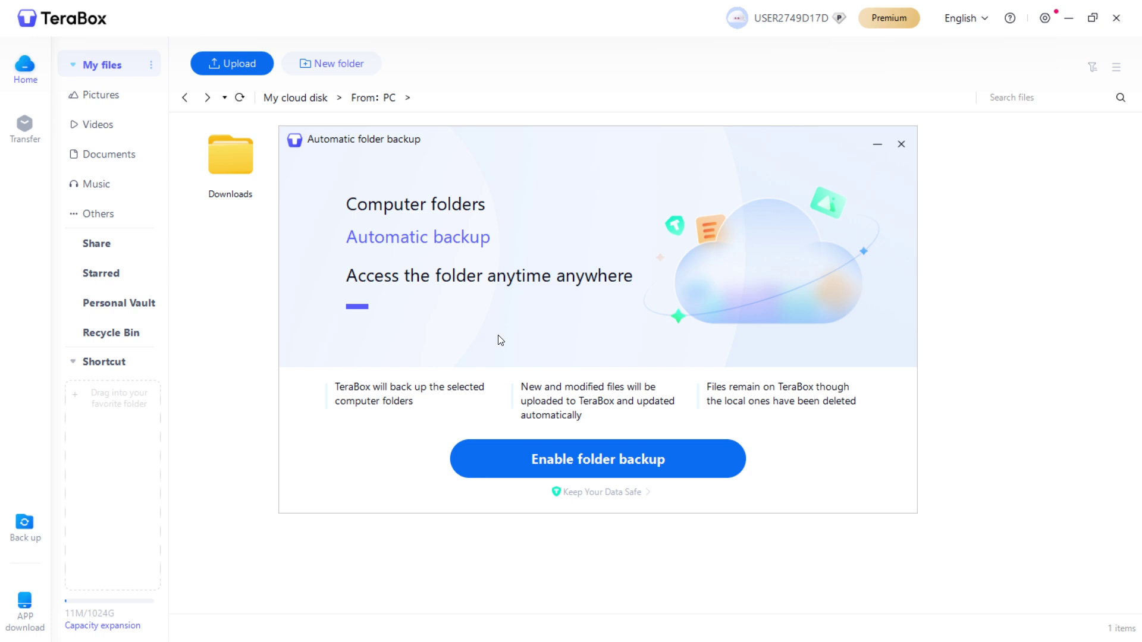
left_click(609, 468)
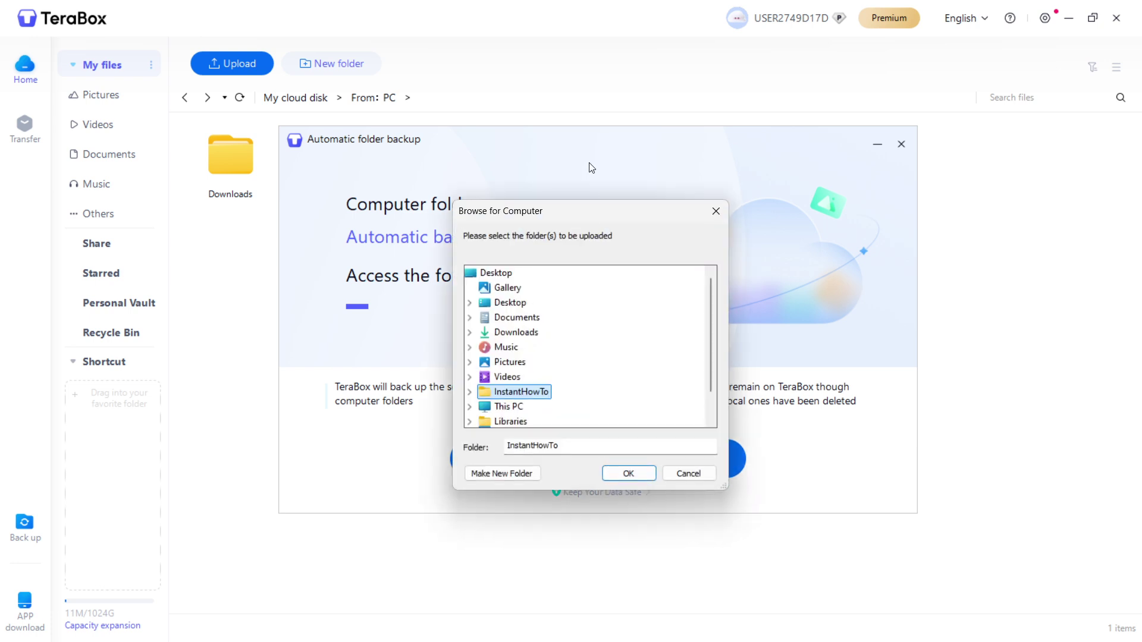
left_click_drag(591, 212, 594, 182)
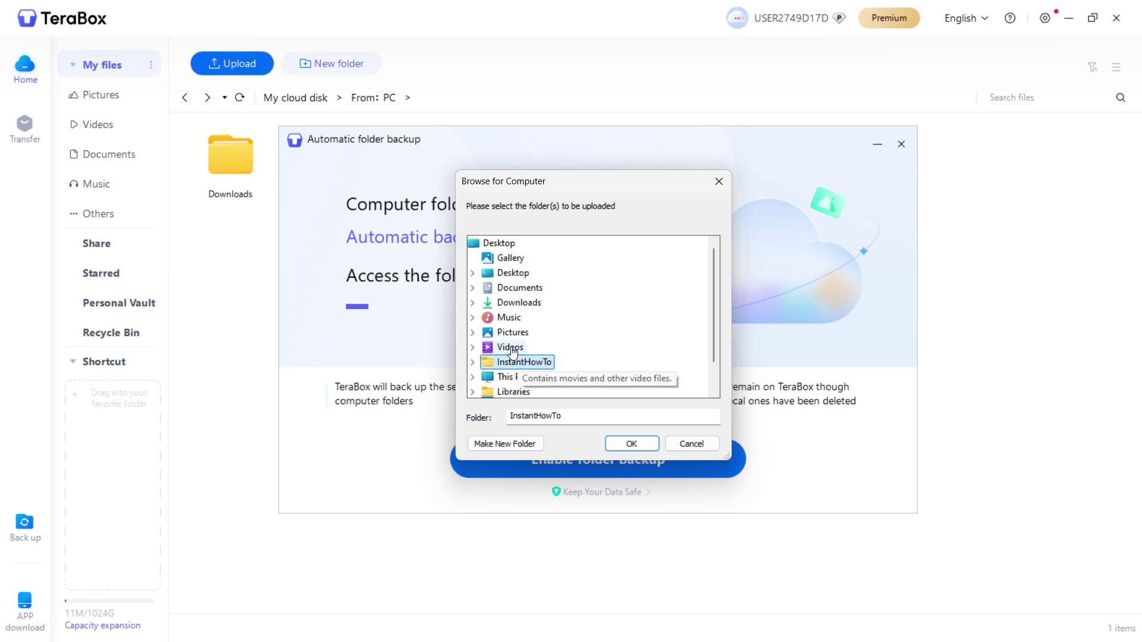
left_click(519, 304)
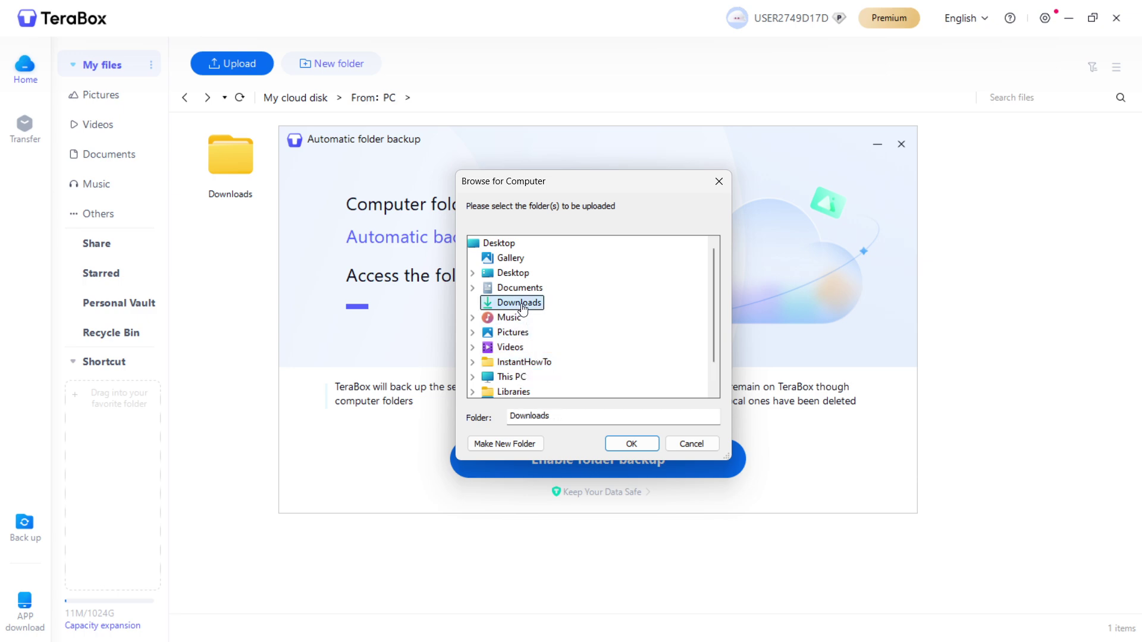
left_click(643, 446)
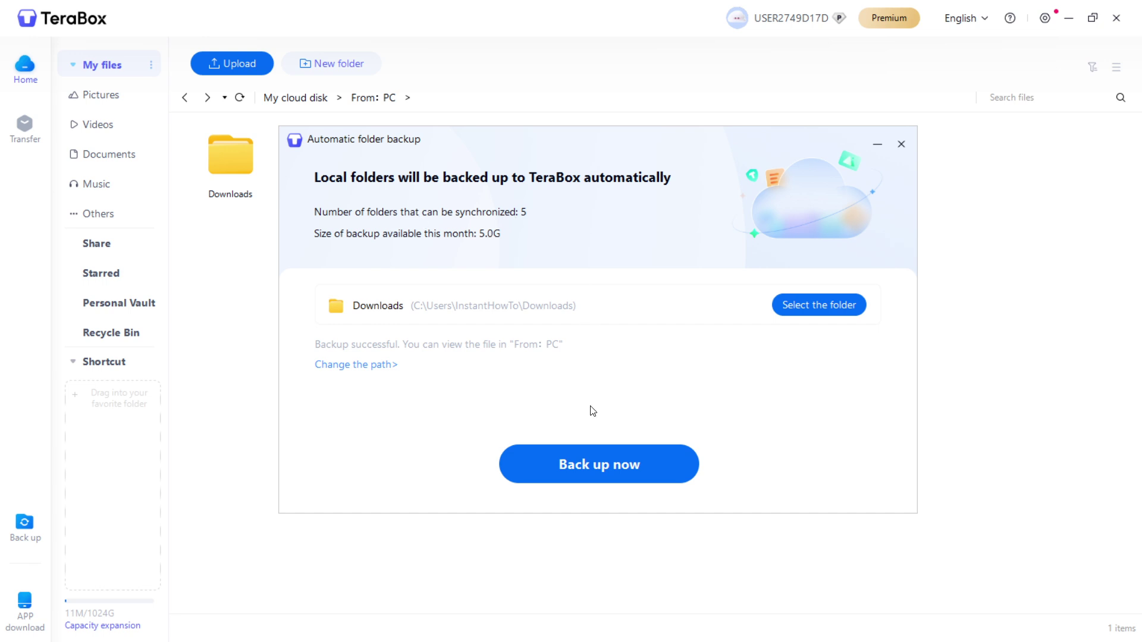
Back up the Downloads folder now and check its upload progress in the transfer list
left_click(604, 474)
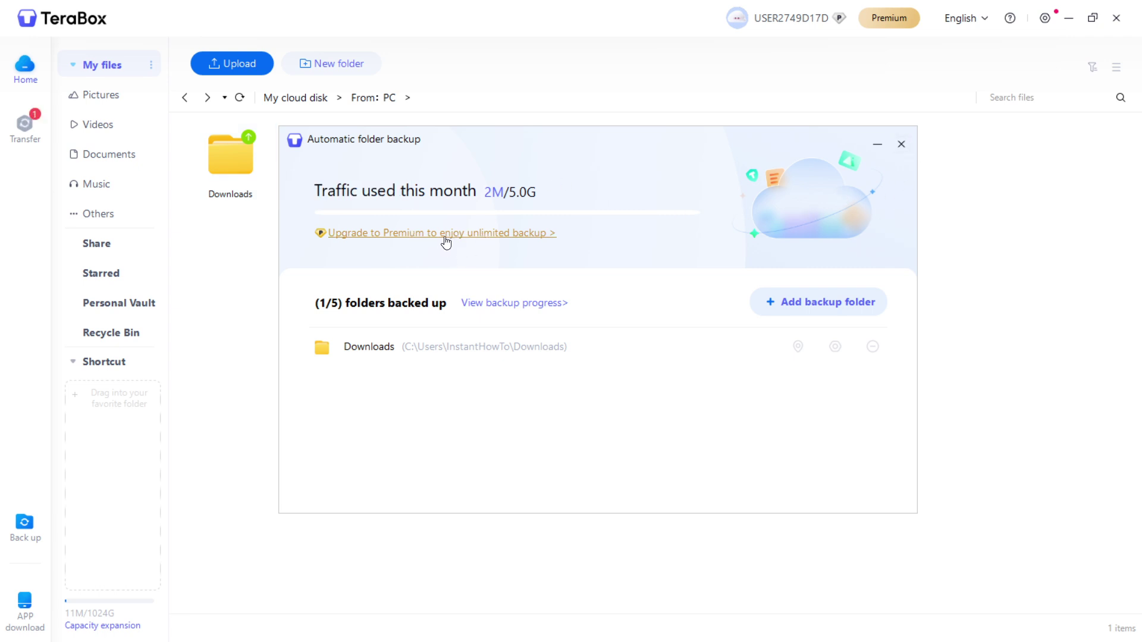
left_click(901, 144)
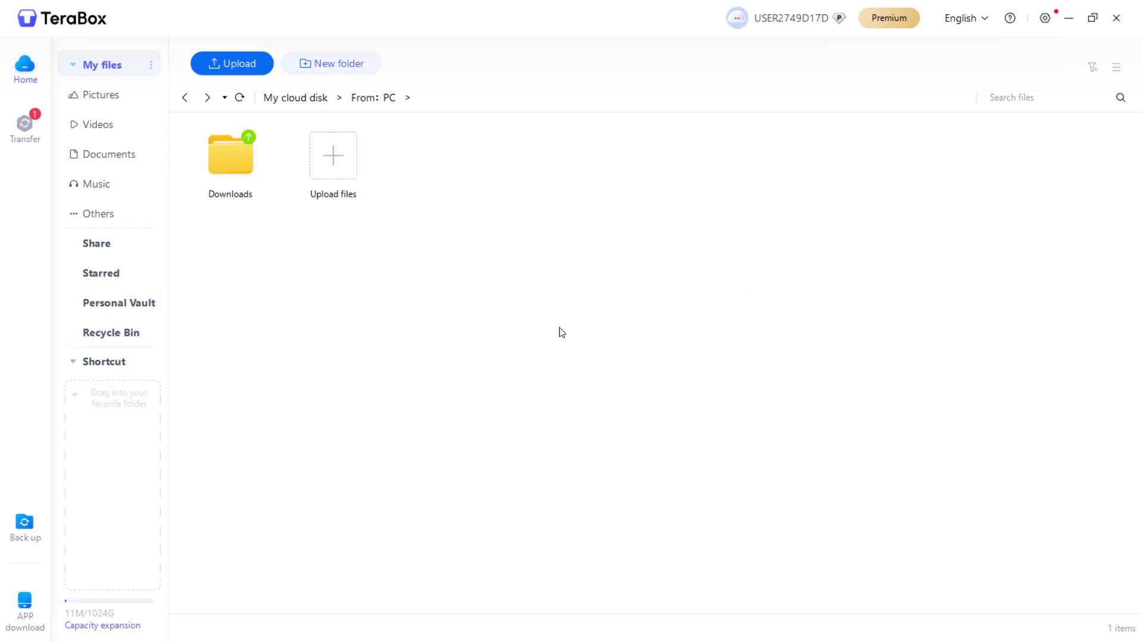
left_click(24, 128)
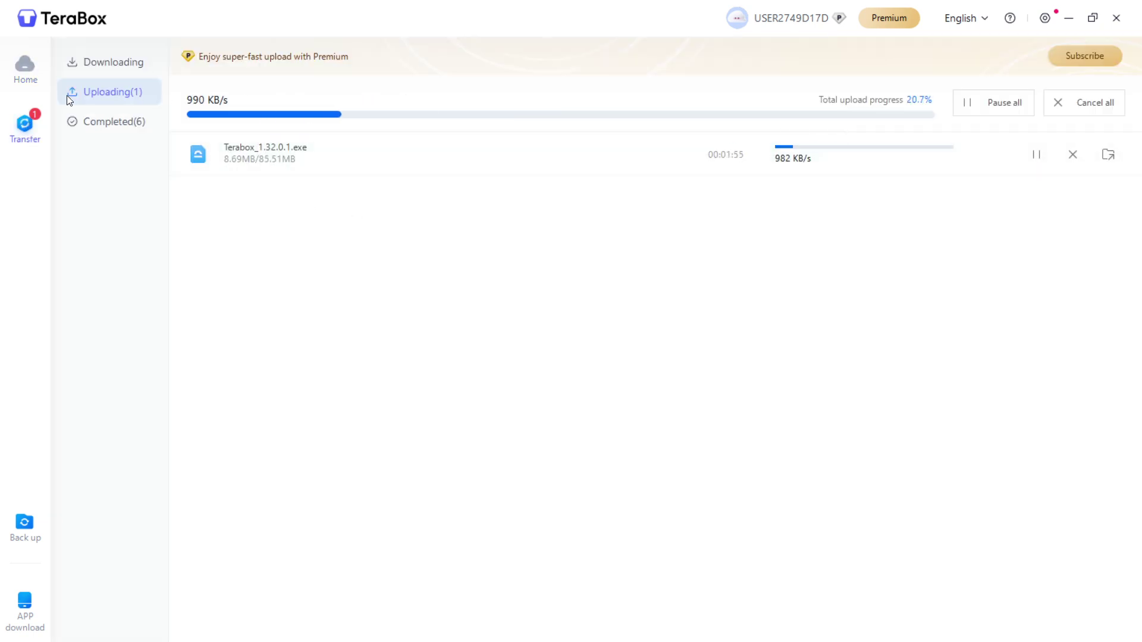
Check the backed-up Downloads folder's Terabox installer and SteamSetup files, then return to My cloud disk
left_click(25, 67)
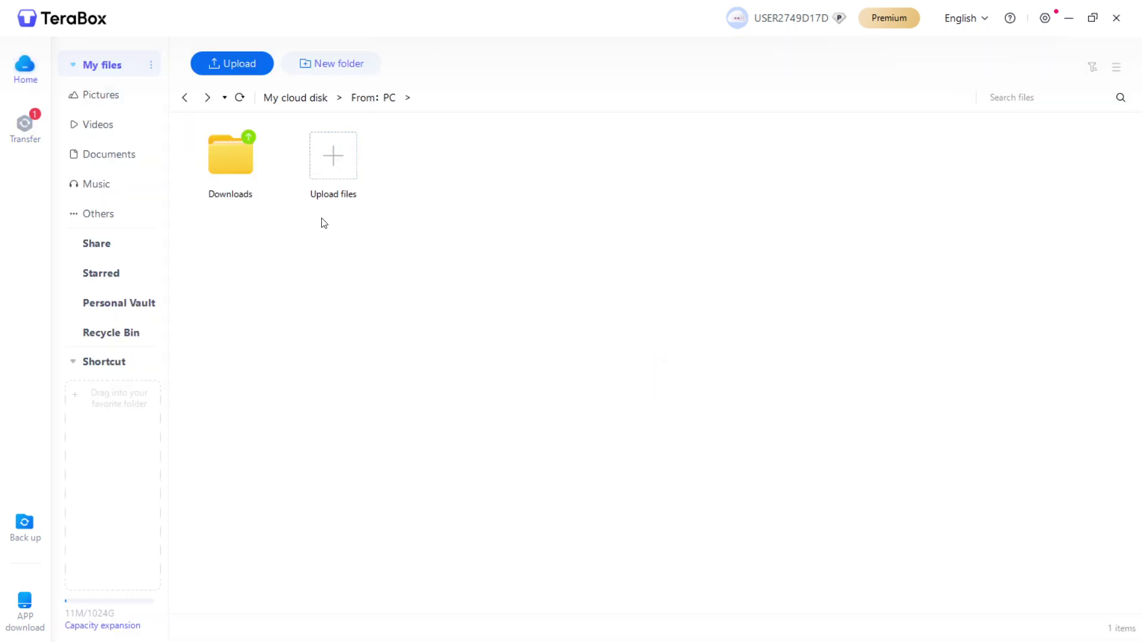
double_click(213, 162)
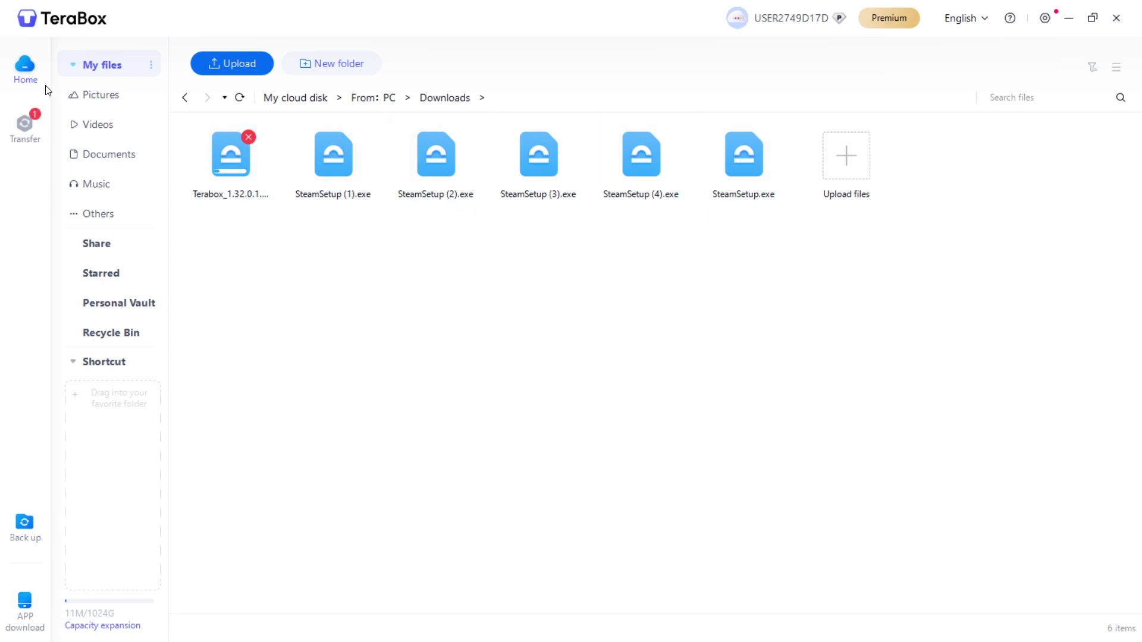
mouse_move(26, 614)
left_click(89, 66)
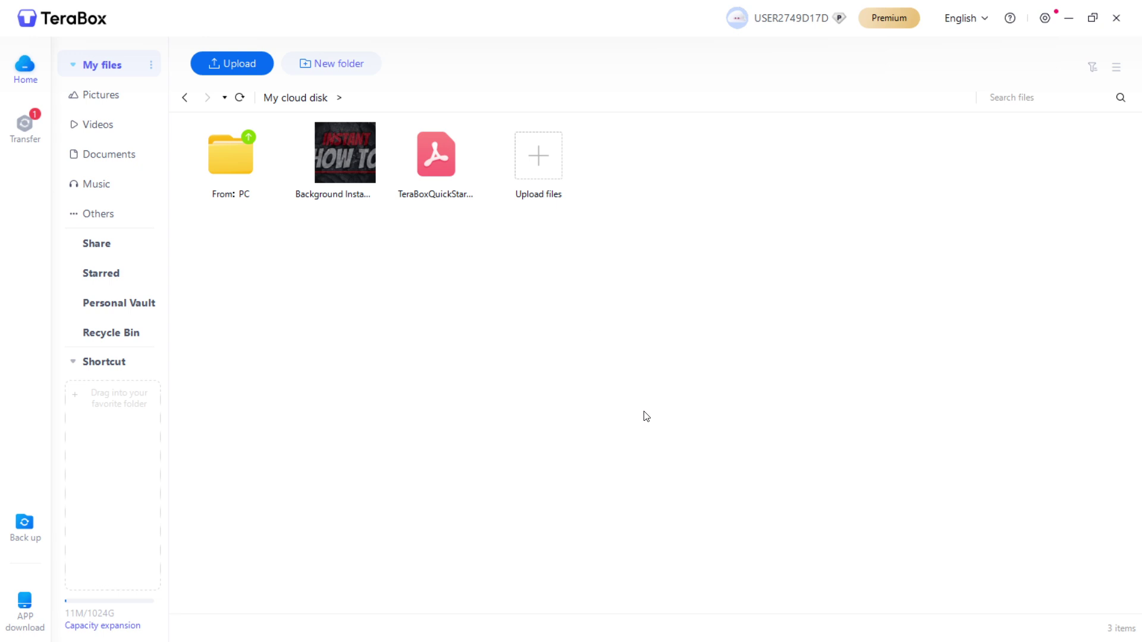